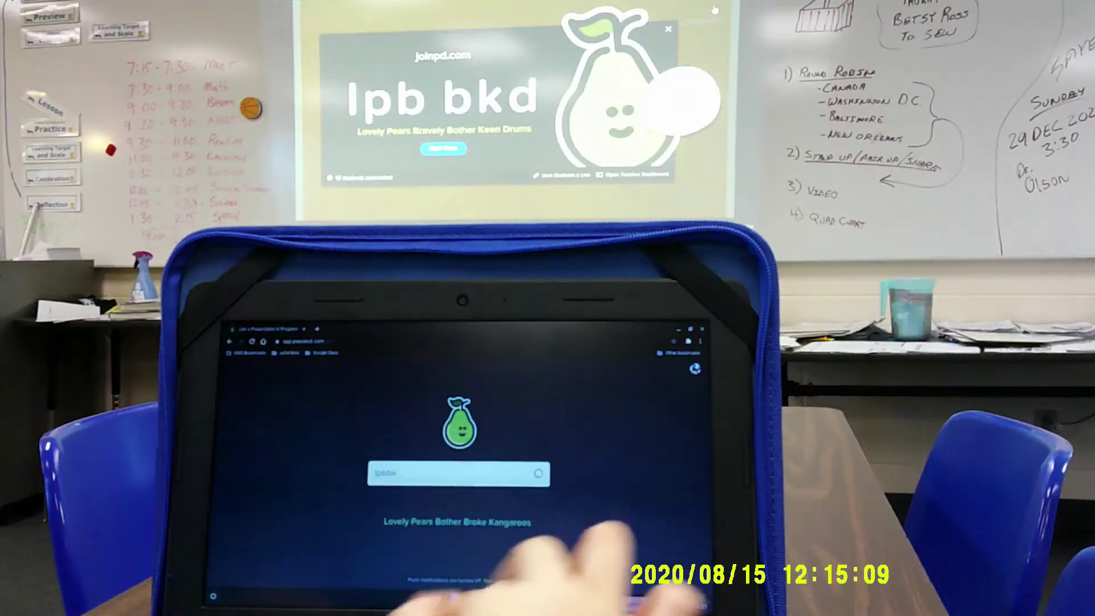
- With two students connected, open the Teacher Dashboard in its own window
text(d)
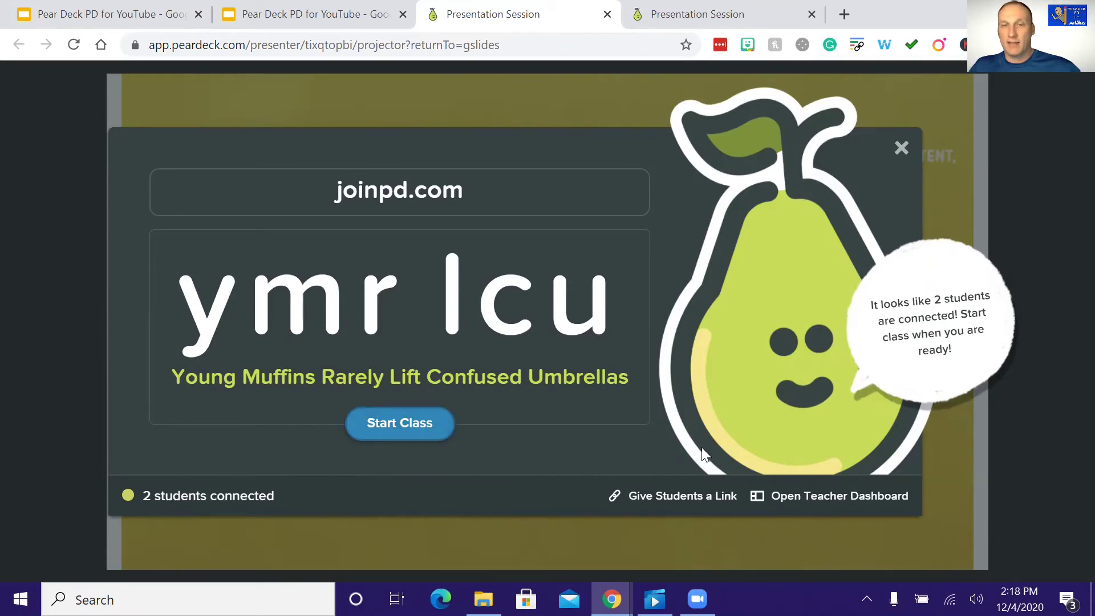
click(793, 500)
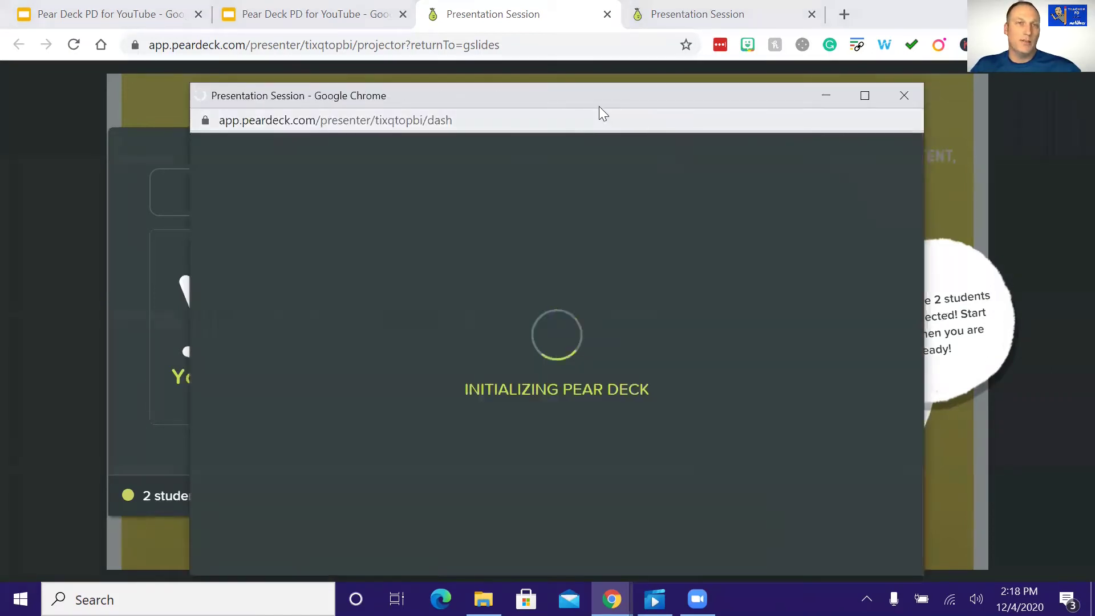
- Maximize the Teacher Dashboard window and dismiss the welcome and join-code notices
double_click(599, 100)
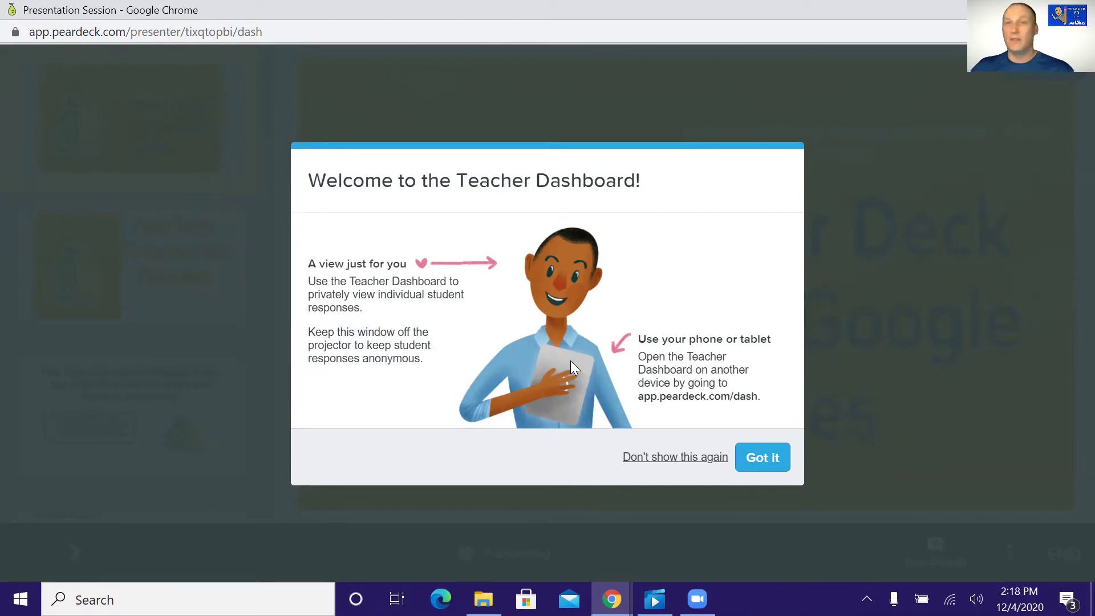
click(747, 456)
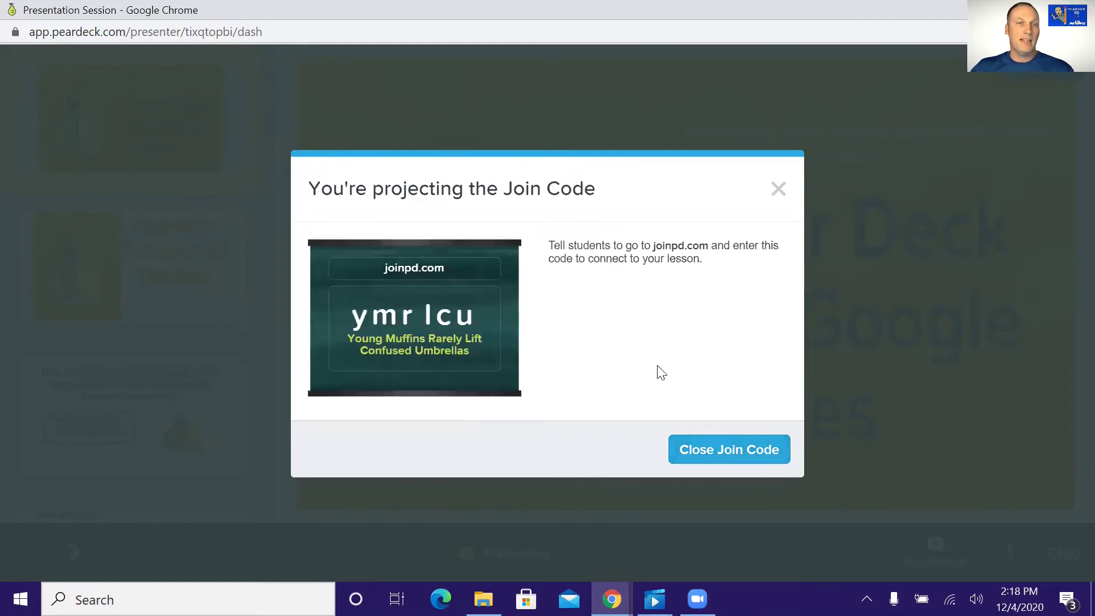
click(716, 464)
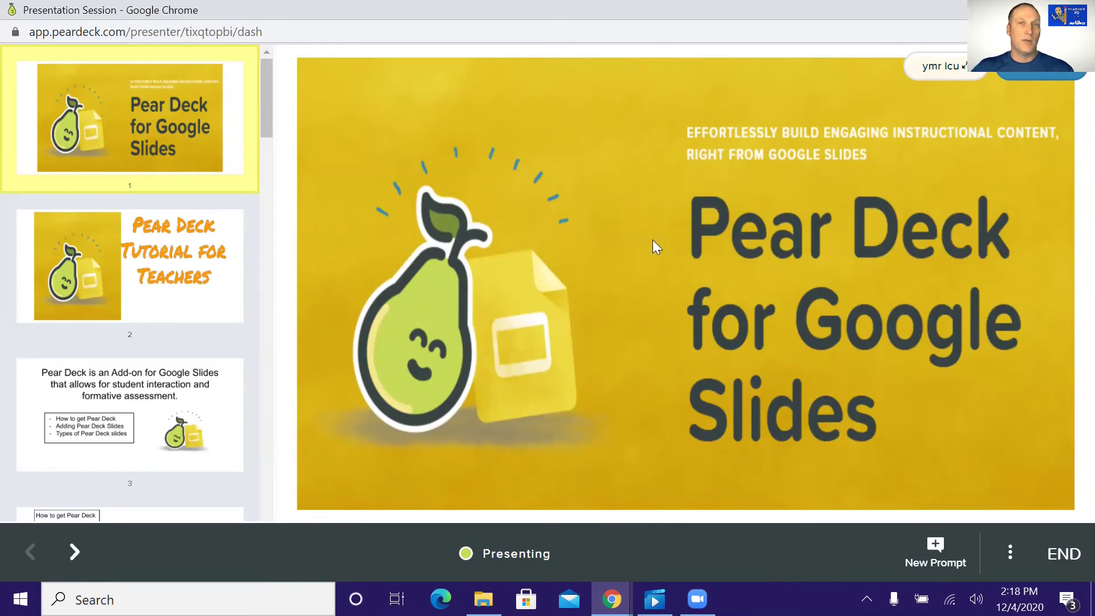
- Jump to slide 9 in the thumbnail list, then advance the session to slide 10
scroll(215, 264, down, 9)
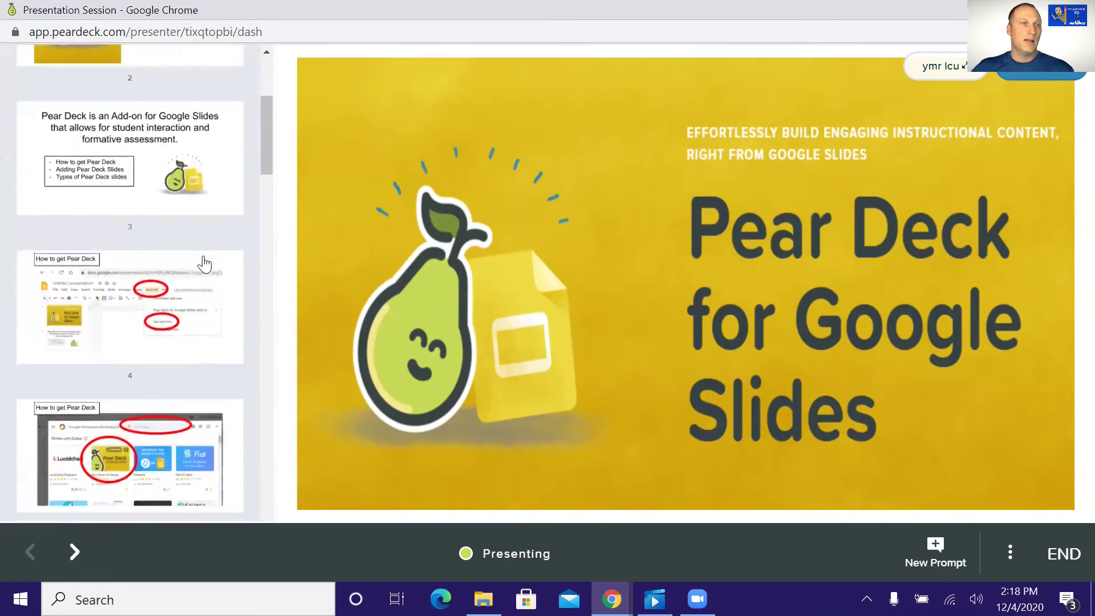
scroll(202, 268, down, 9)
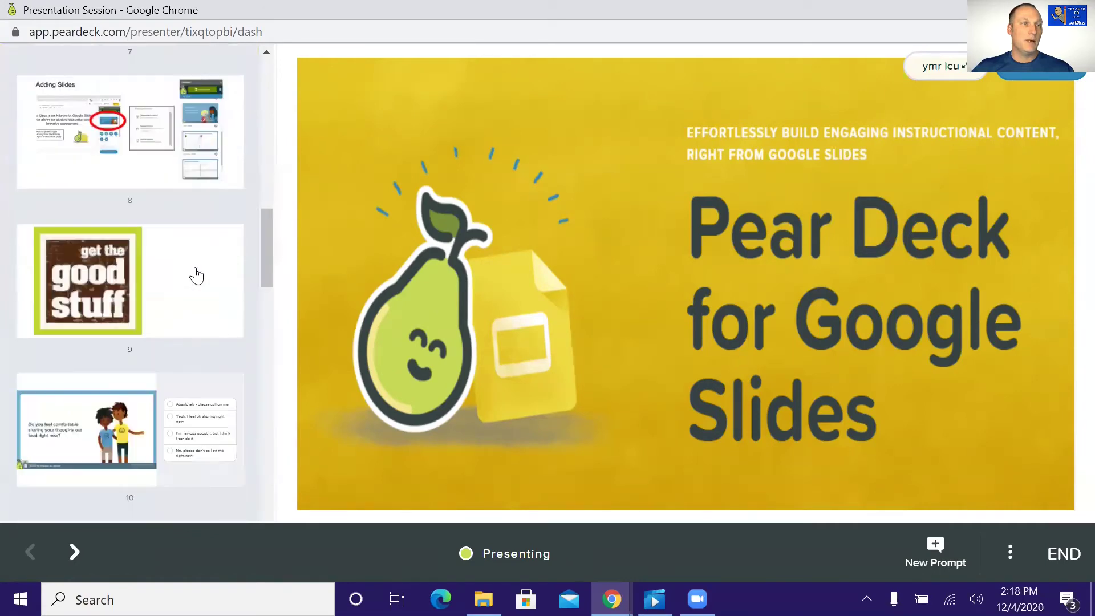
click(190, 282)
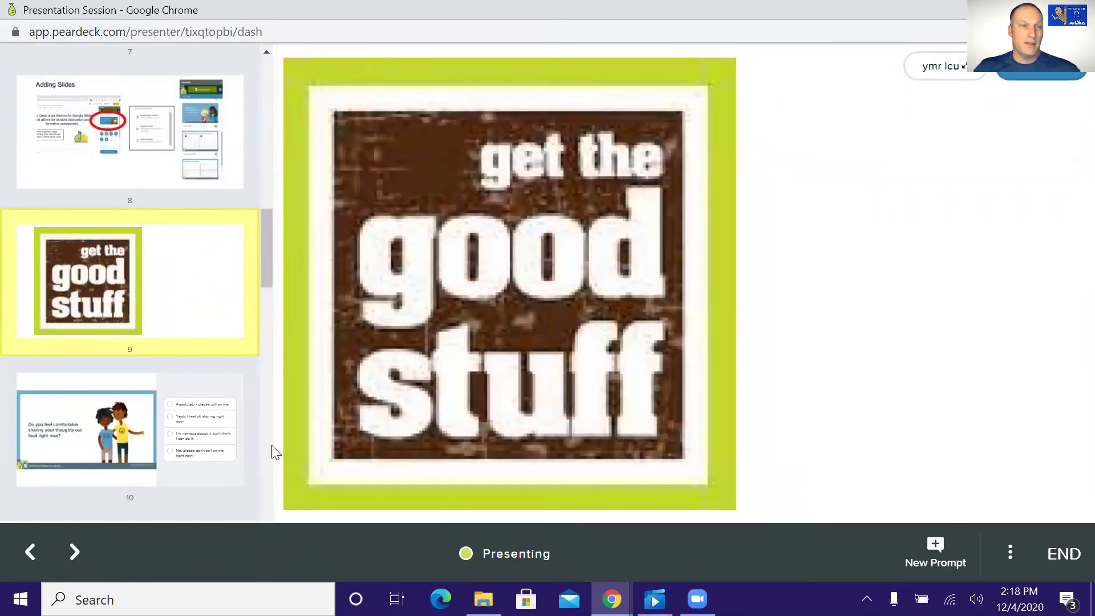
click(75, 551)
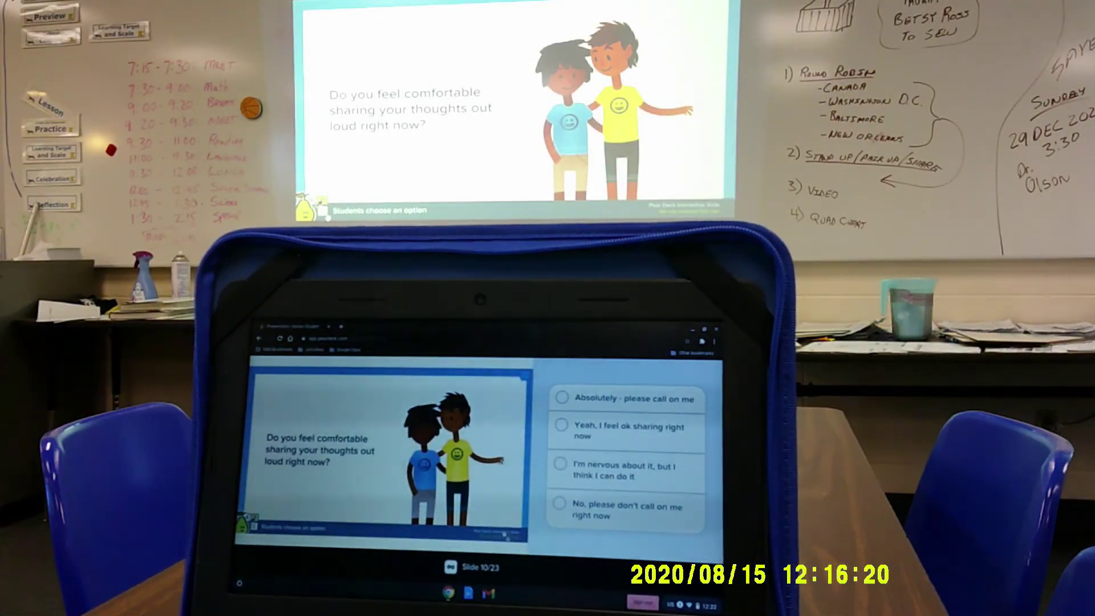
- As the student, choose the answer 'Yeah, I feel ok sharing right now'
click(601, 433)
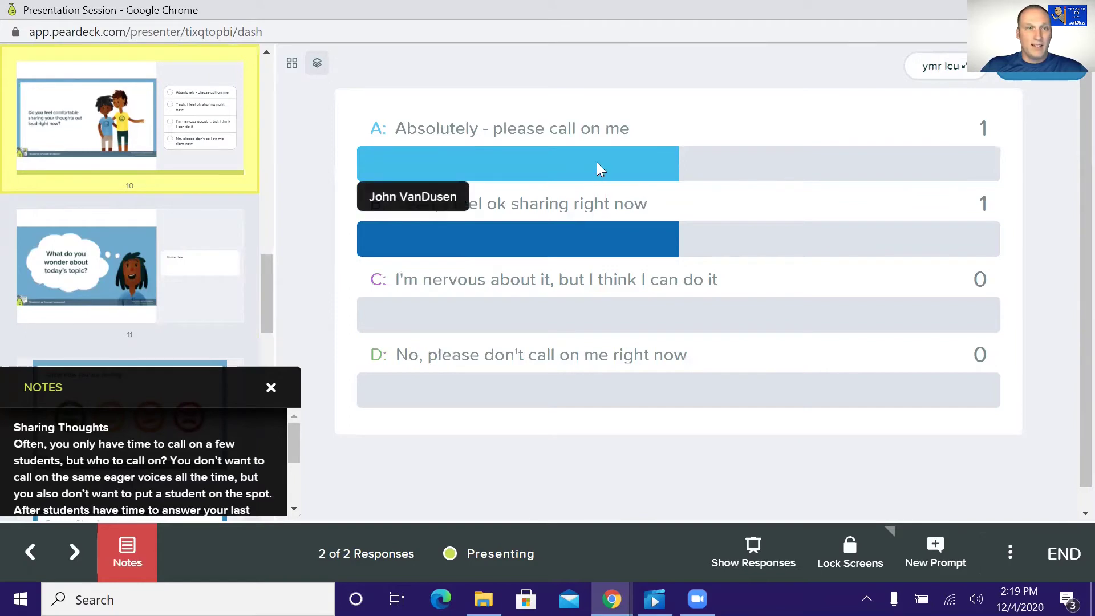
- Inspect the slide 10 response bars, then project the responses to the class and stop projecting
mouse_move(580, 236)
mouse_move(581, 166)
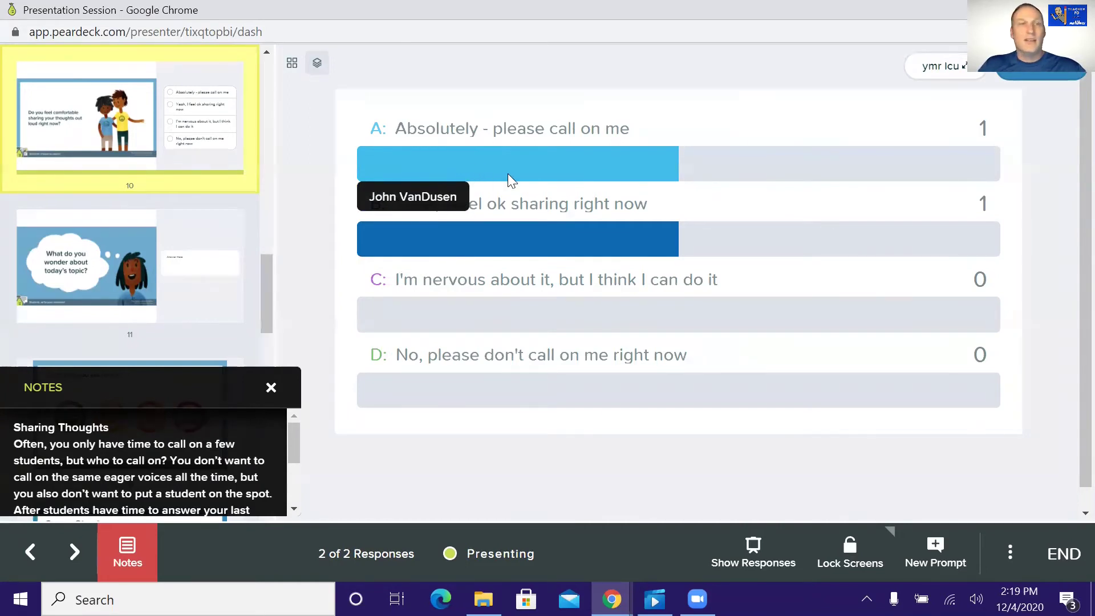
mouse_move(687, 242)
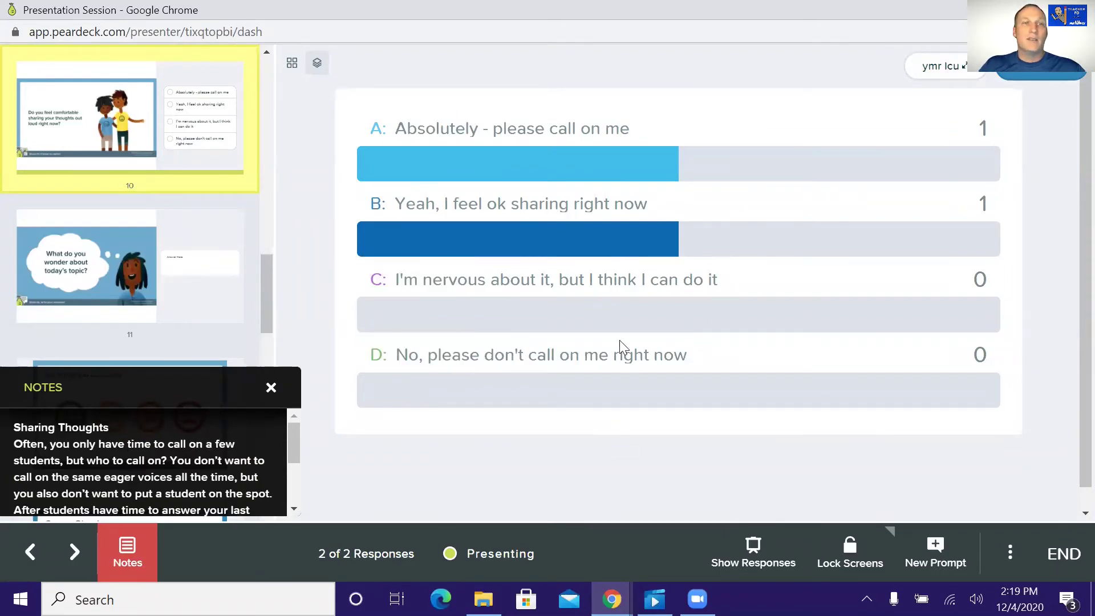
mouse_move(625, 309)
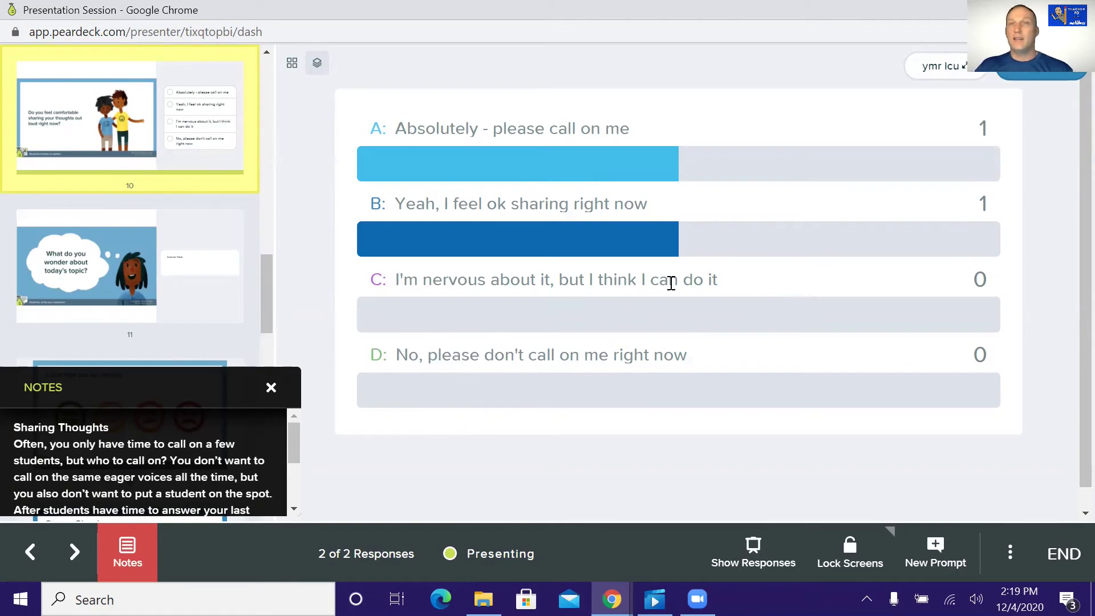
mouse_move(768, 394)
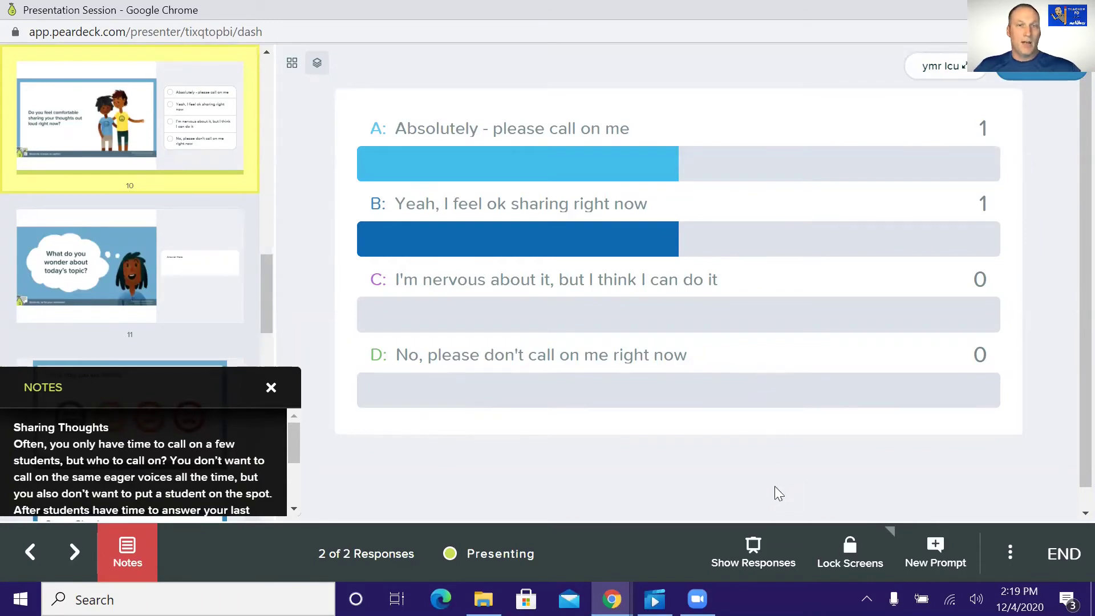
click(759, 552)
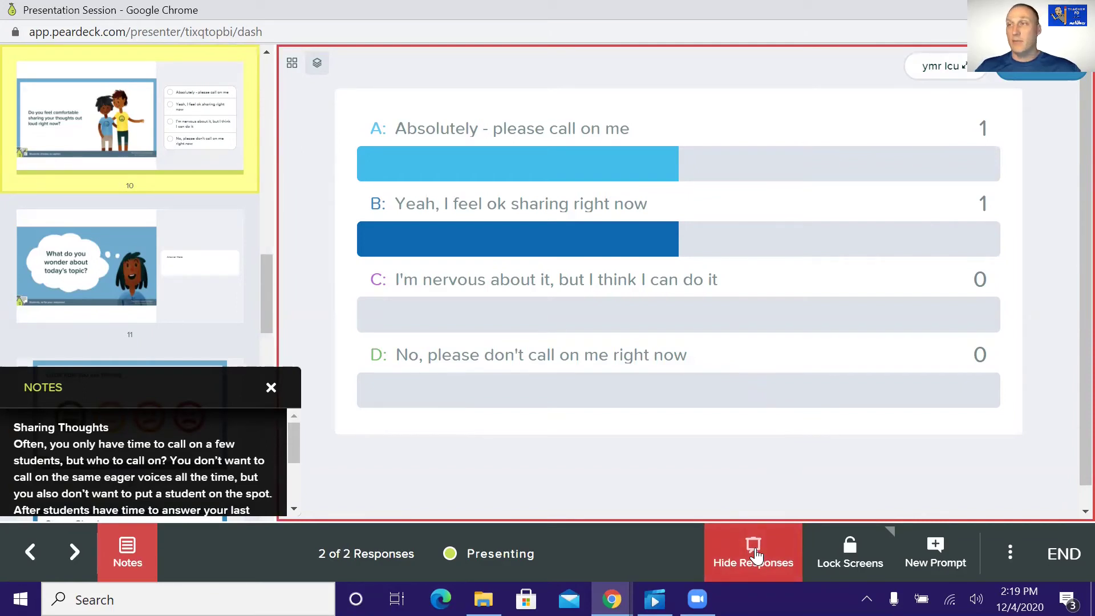
click(758, 556)
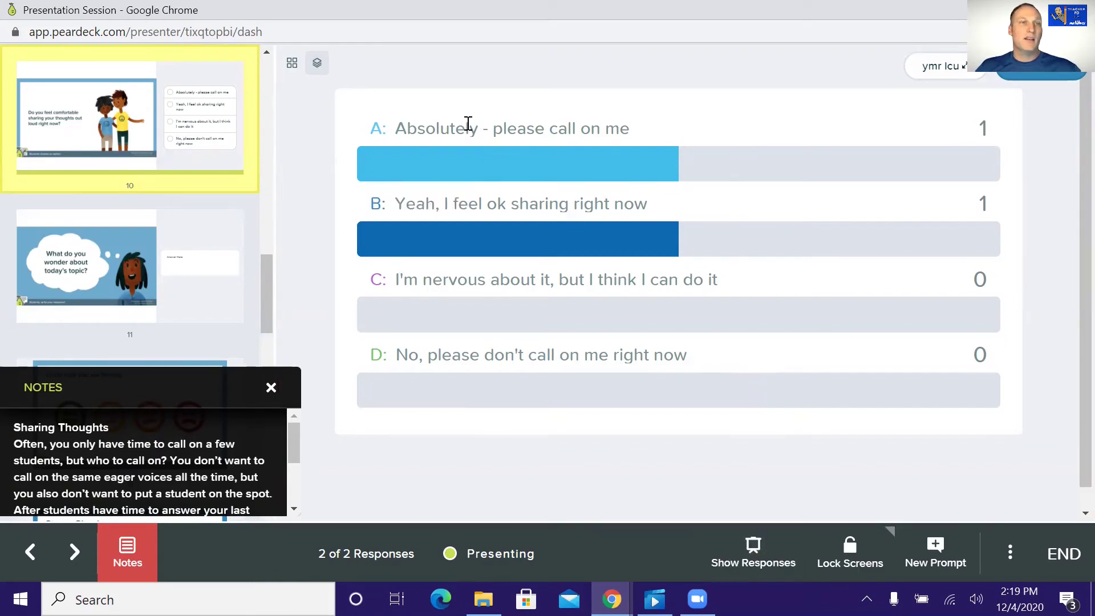
- Try Grid Layout and return to the bar chart, close the notes, and advance to slide 11
click(293, 65)
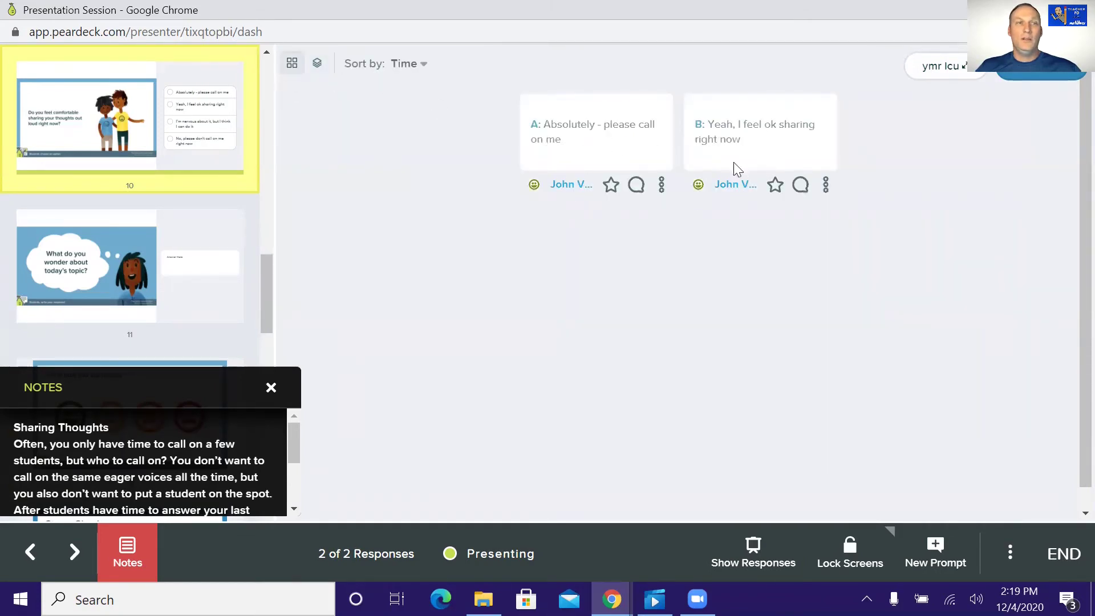
click(317, 64)
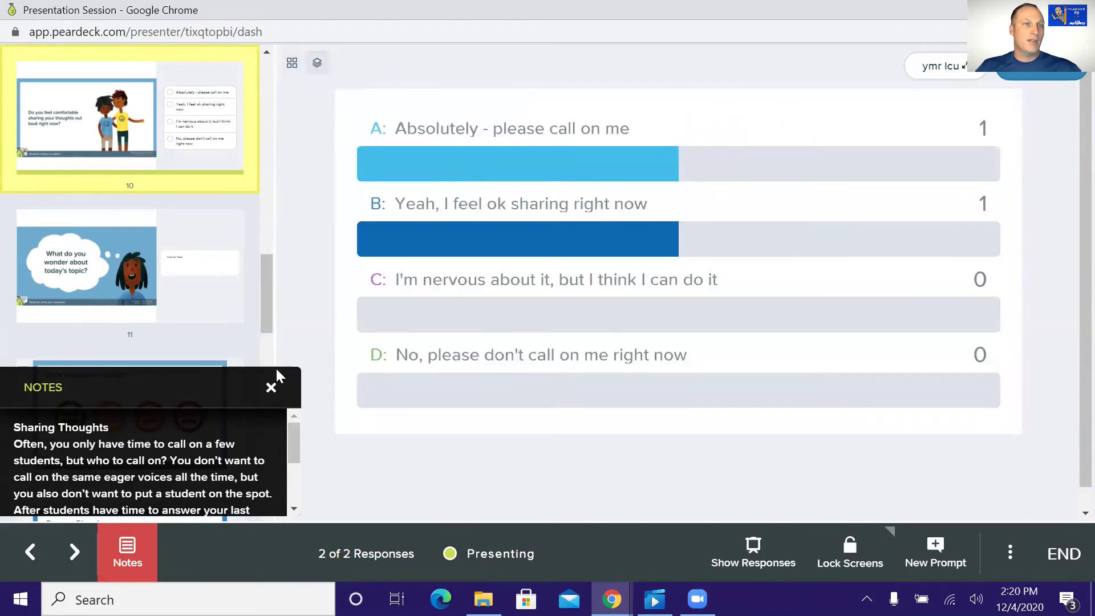
click(272, 389)
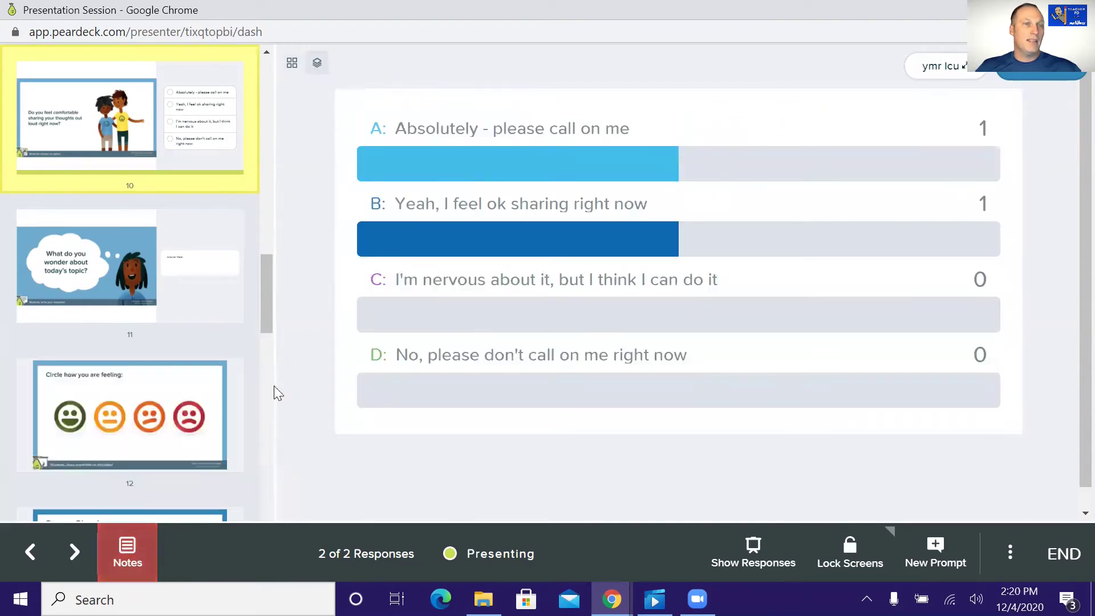
click(75, 558)
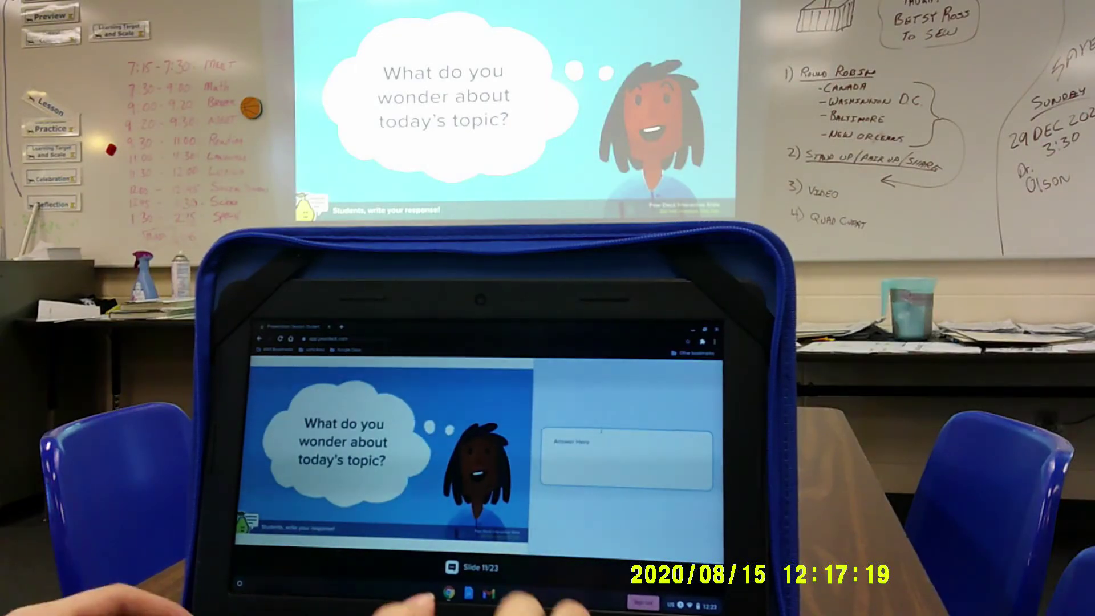
- On the student Chromebook, type the response 'How does this work?'
text(ow do)
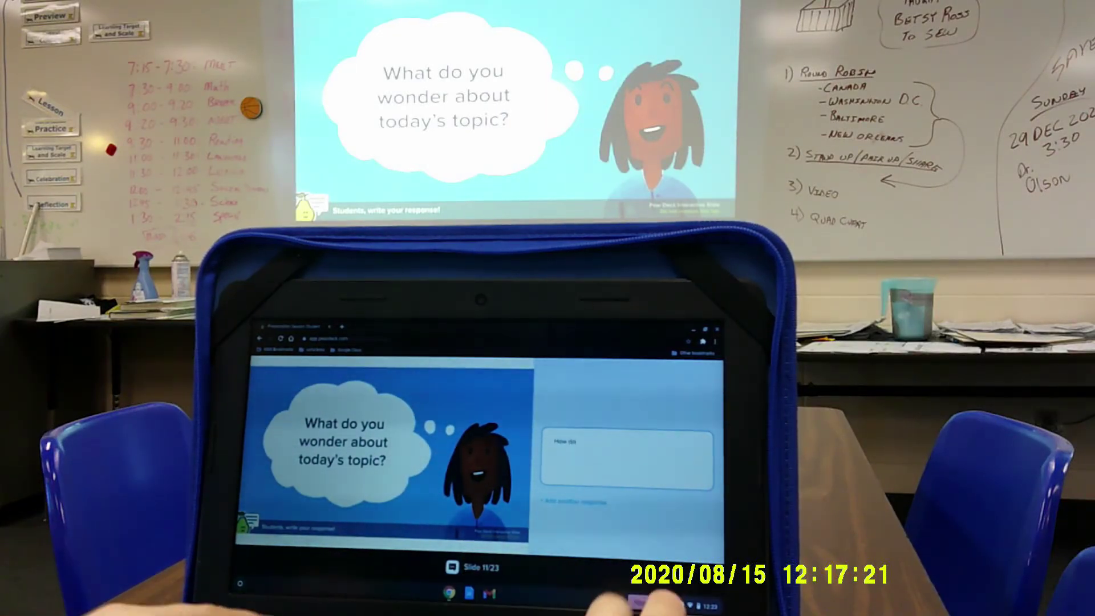
text(es t)
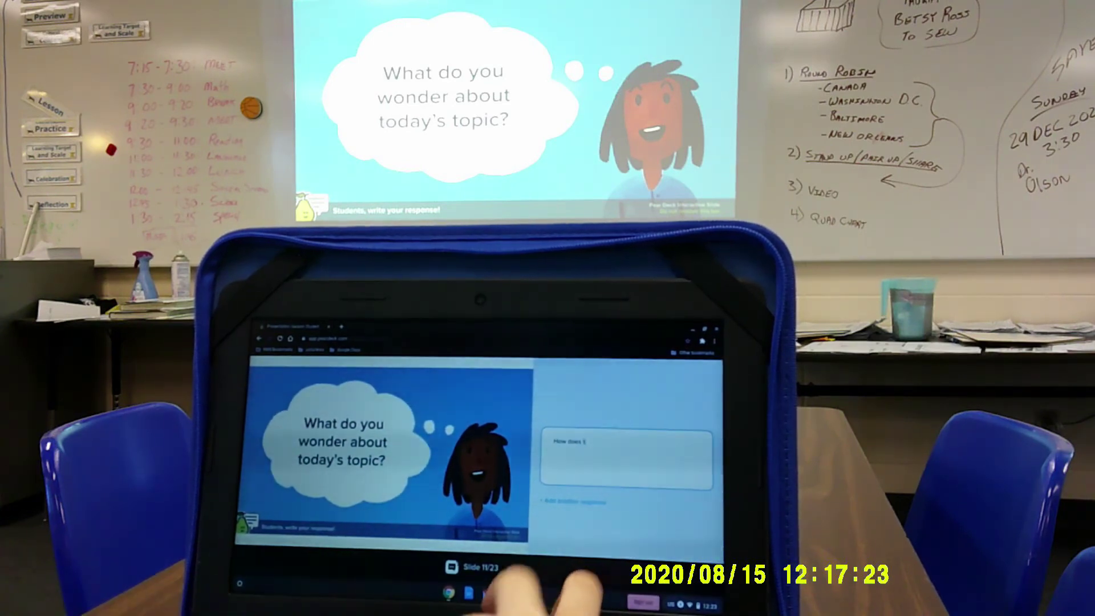
text(his work)
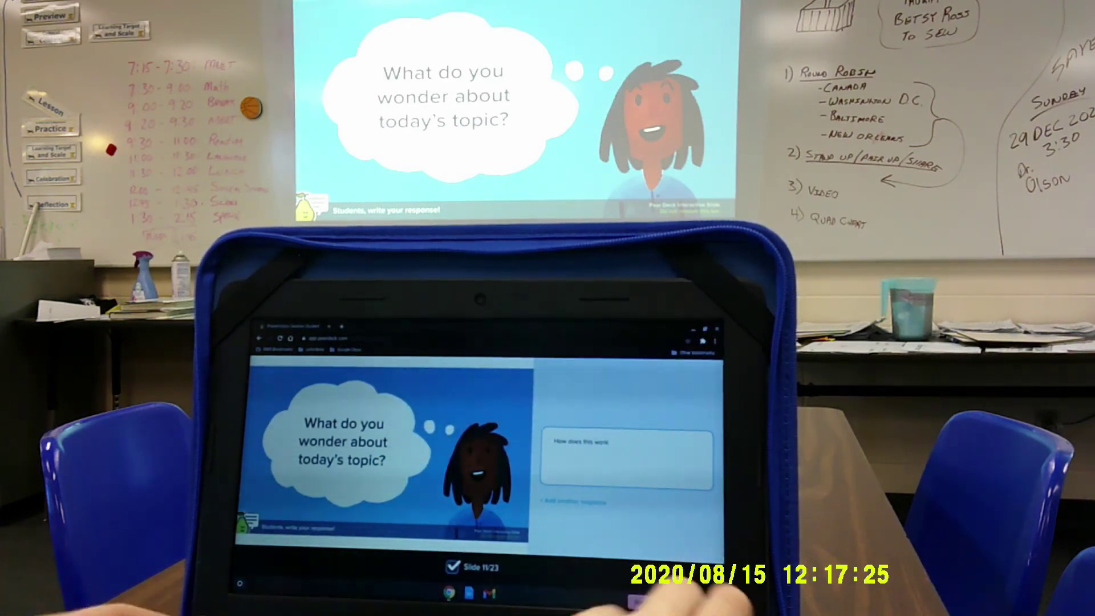
text(?)
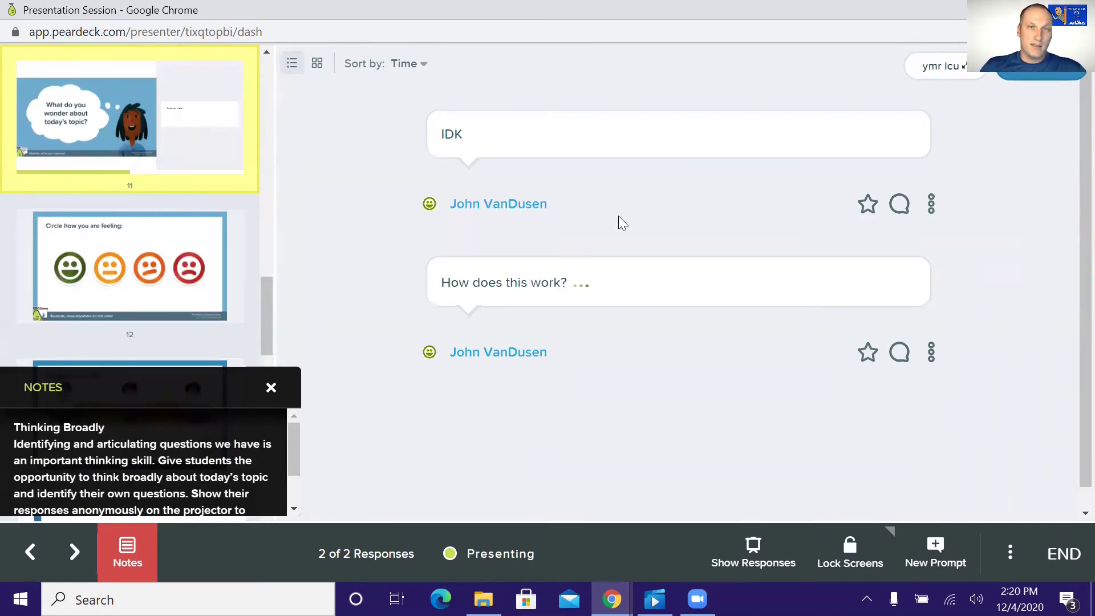
click(869, 208)
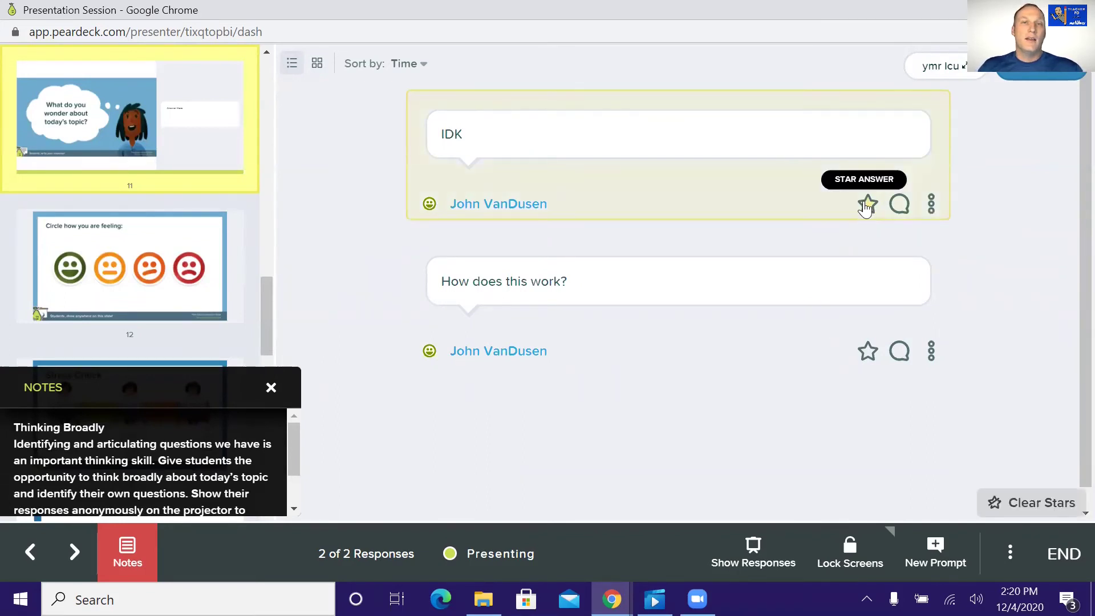
click(868, 206)
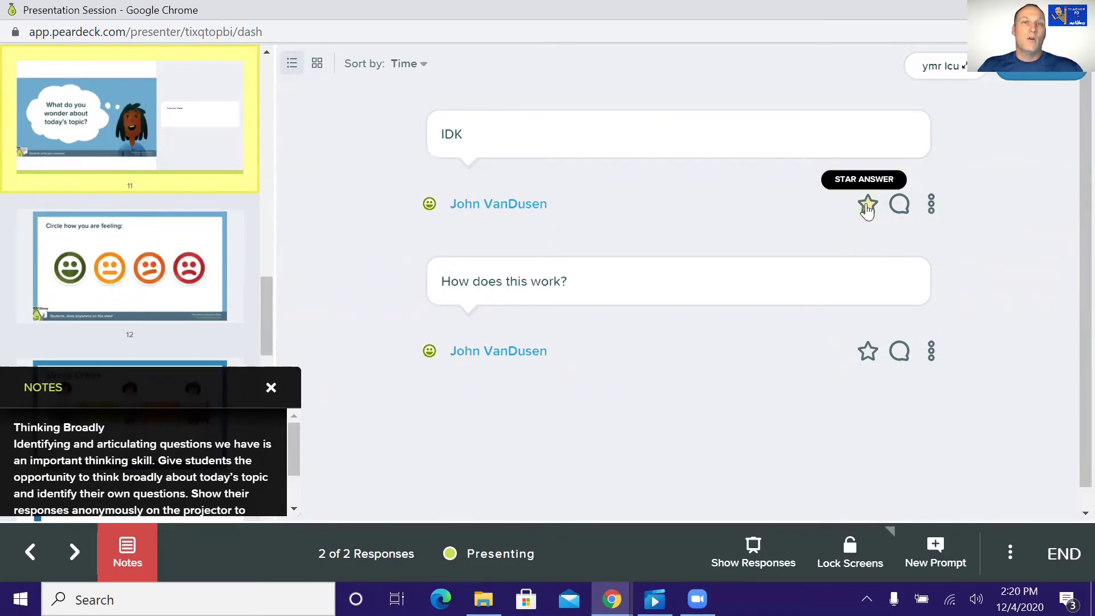
click(868, 355)
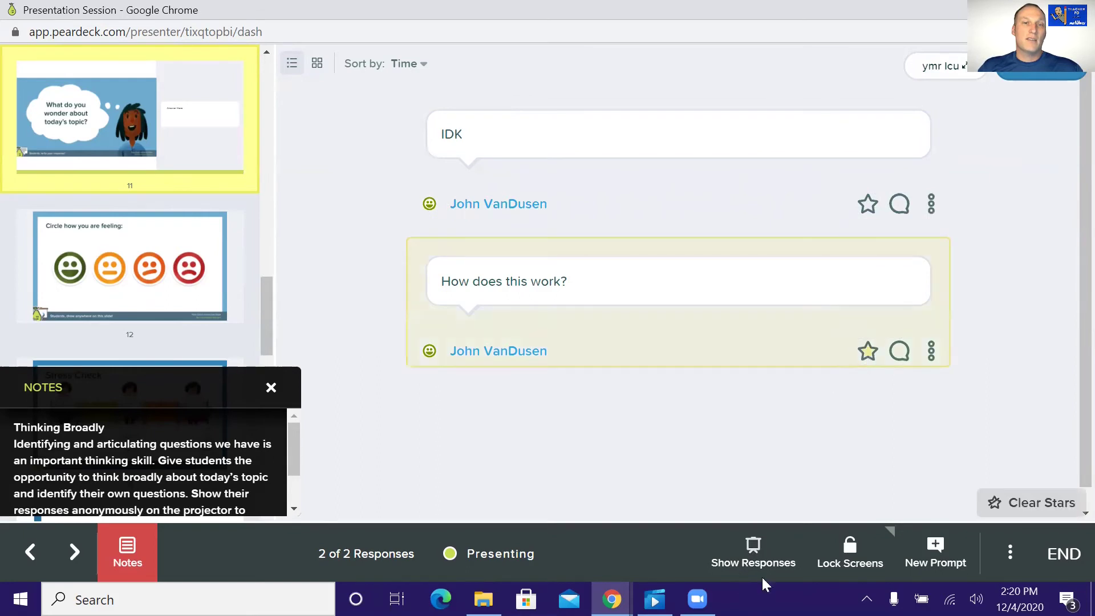
click(741, 558)
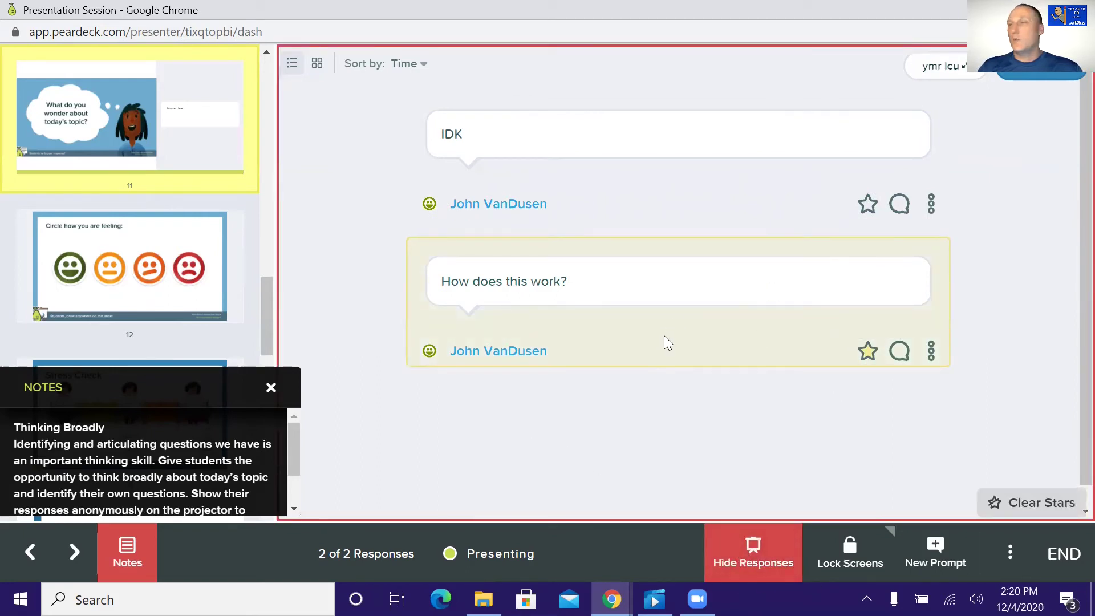
click(764, 557)
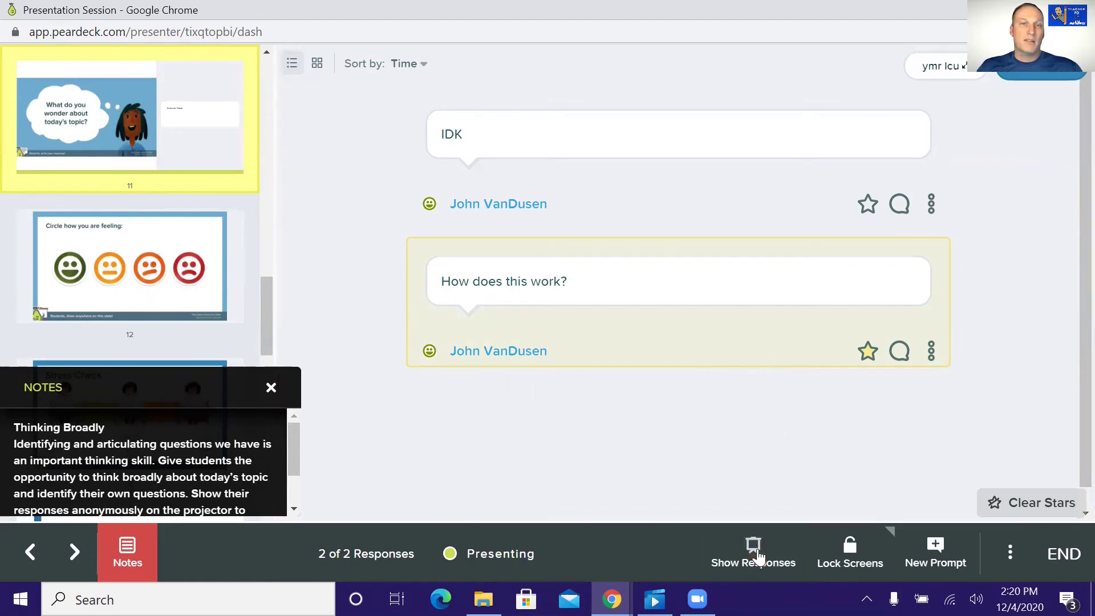
click(868, 351)
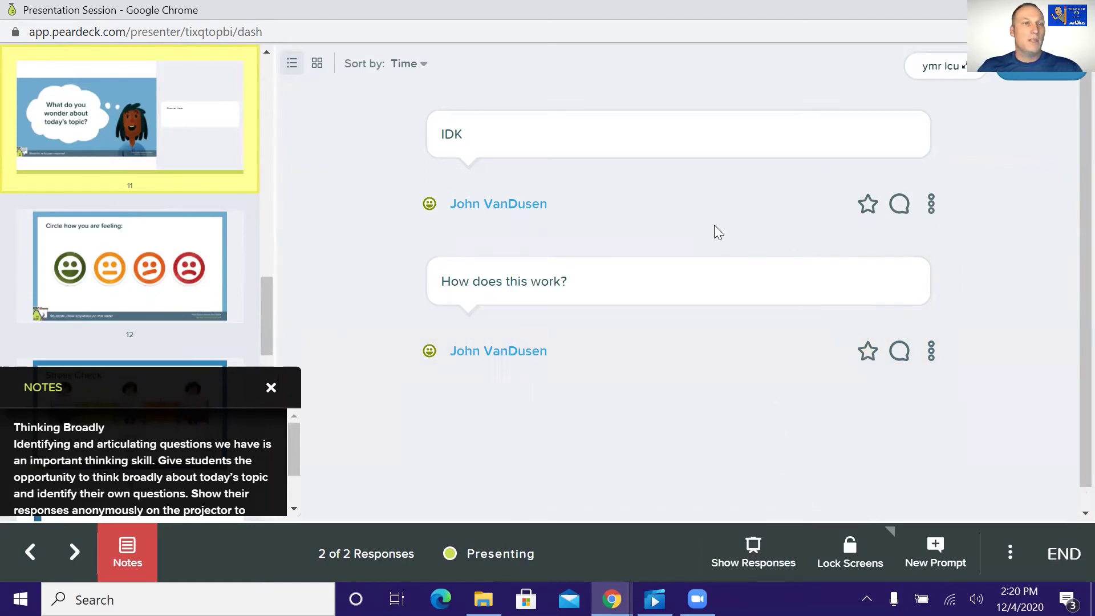
click(900, 206)
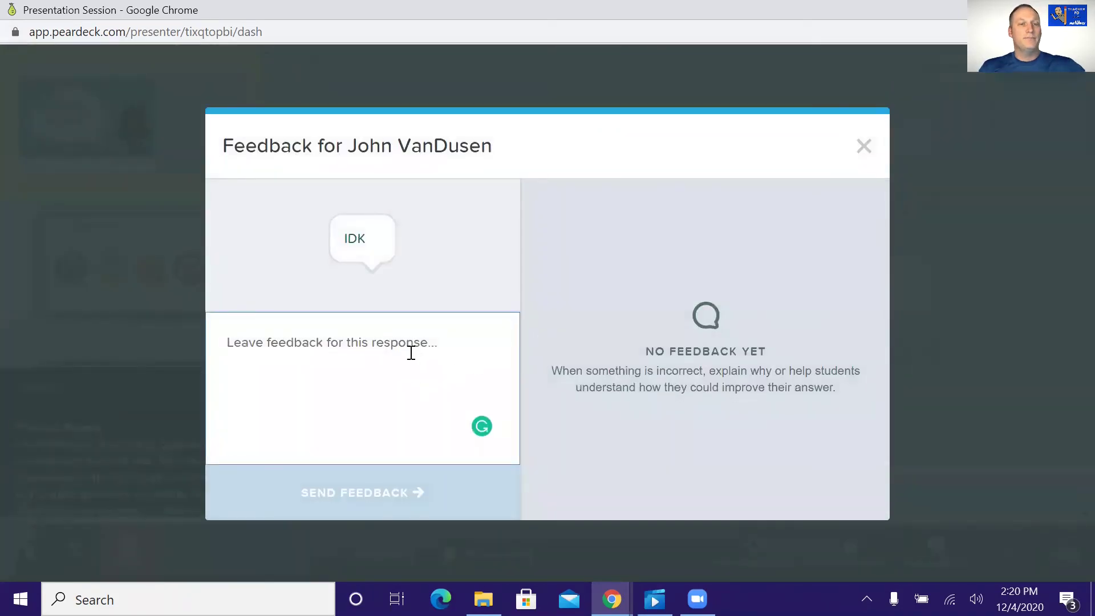
- Send 'Please expand your answer' as feedback on the IDK response and close the feedback window
text(Please expand your answer)
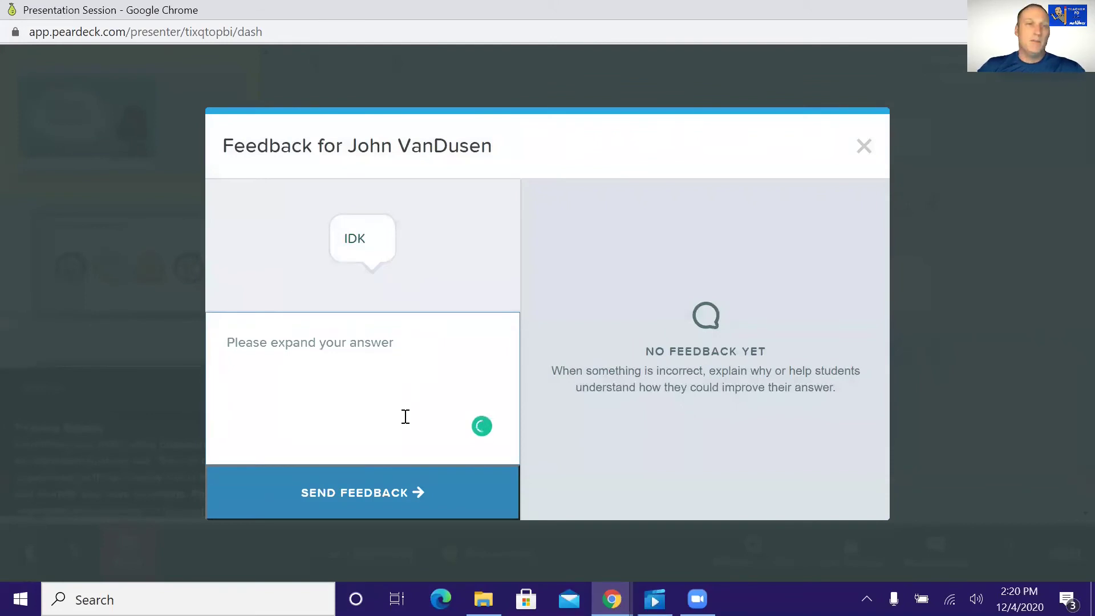
click(398, 492)
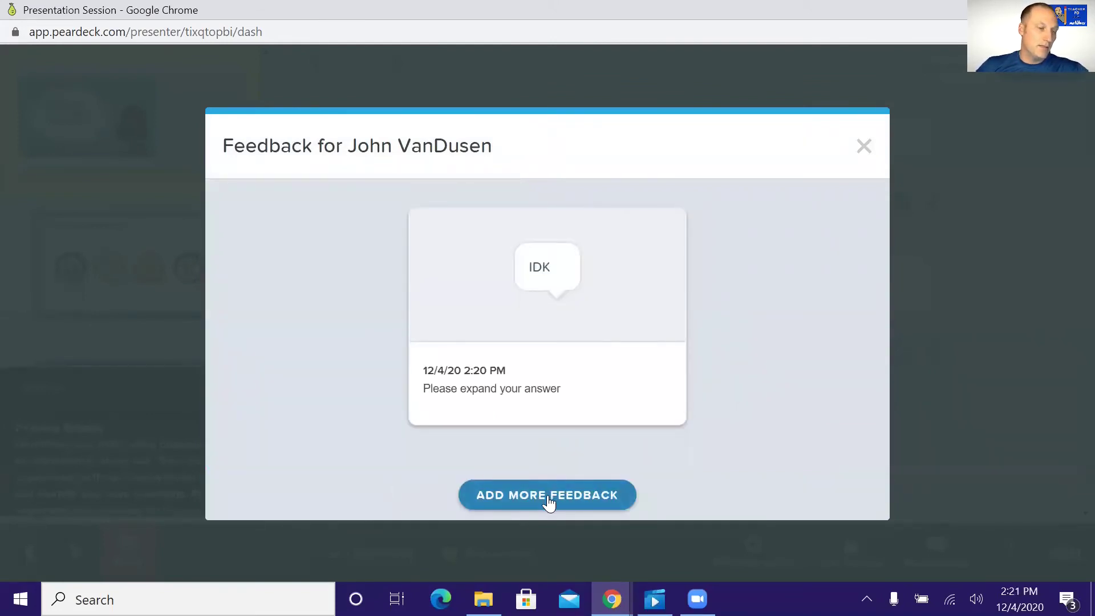
click(863, 147)
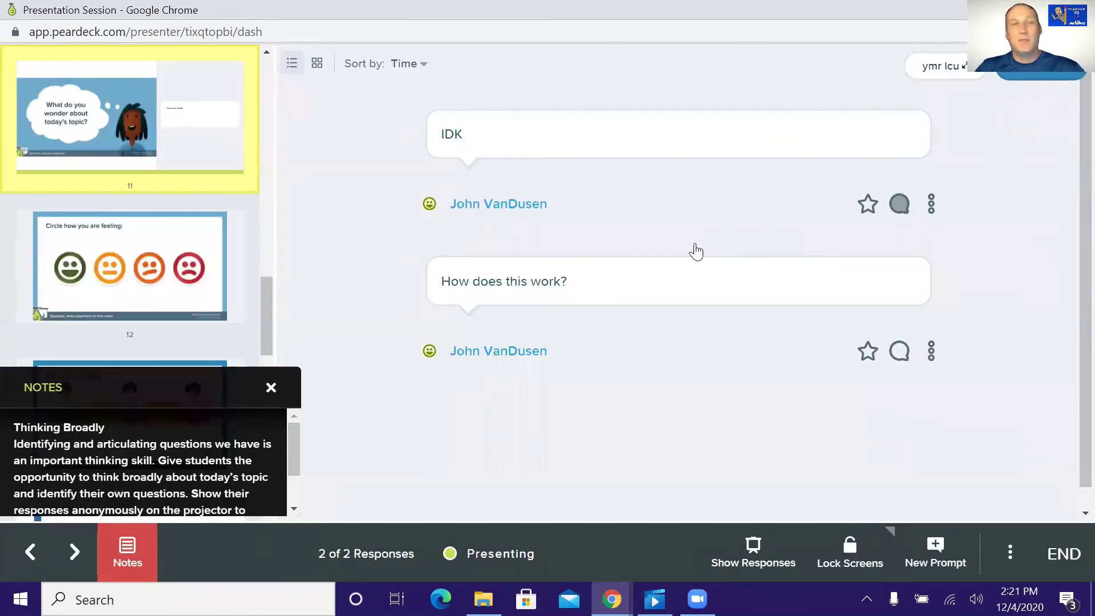
- Advance to slide 12 and, as the student, circle the happy face
click(270, 390)
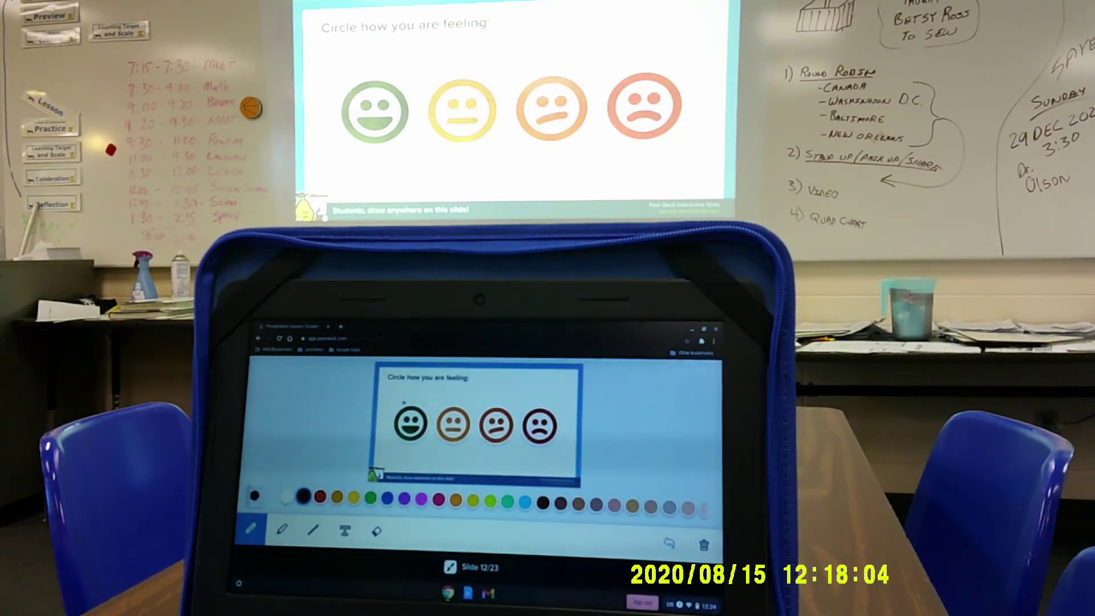
mouse_move(412, 404)
mouse_down()
mouse_move(399, 406)
mouse_move(413, 406)
mouse_up()
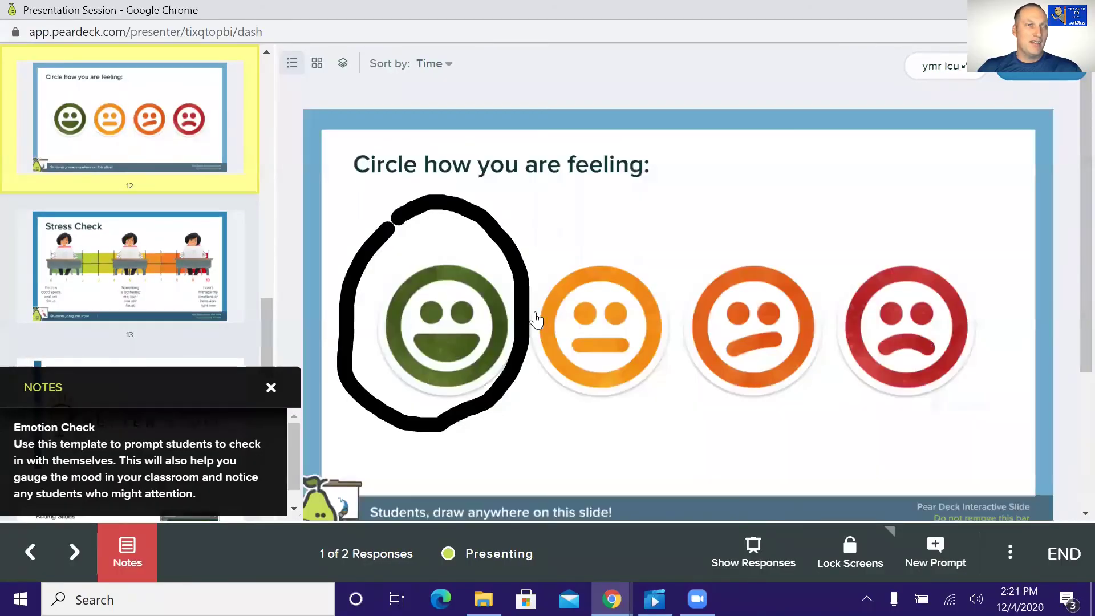
- Show the circled-face drawings as thumbnails in Grid Layout and close the presenter notes
click(317, 63)
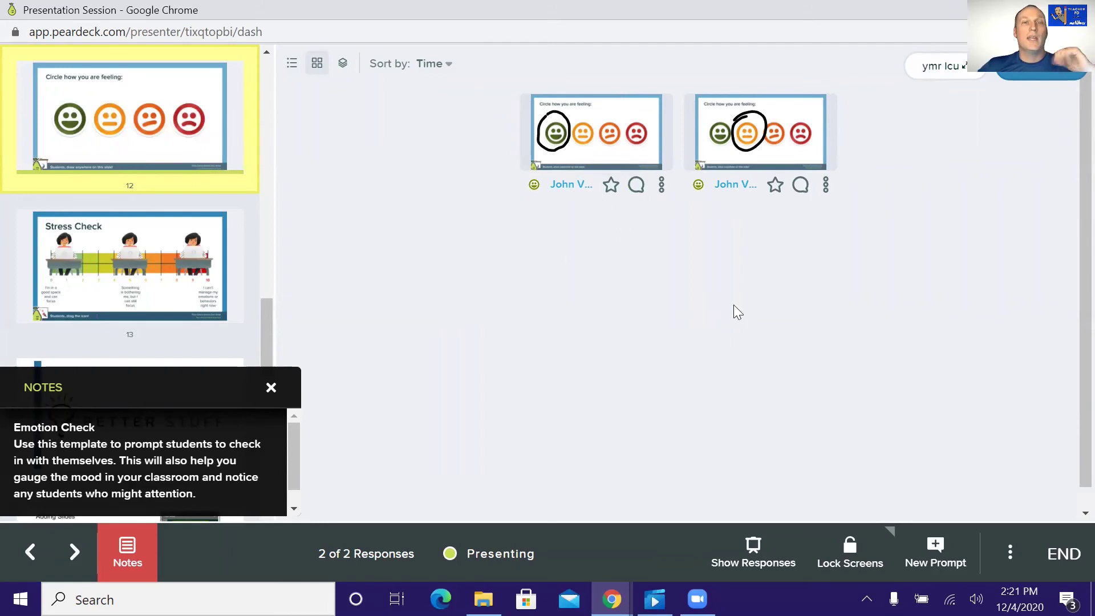
click(271, 388)
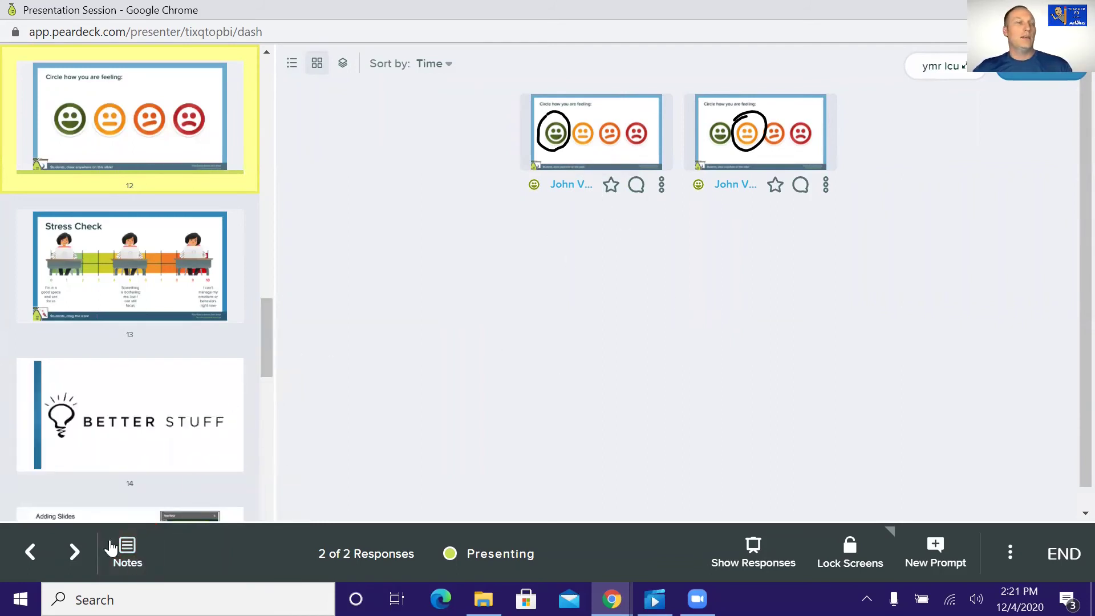
- Advance to slide 13, Stress Check, and view both responses in Grid, then List Layout
click(74, 552)
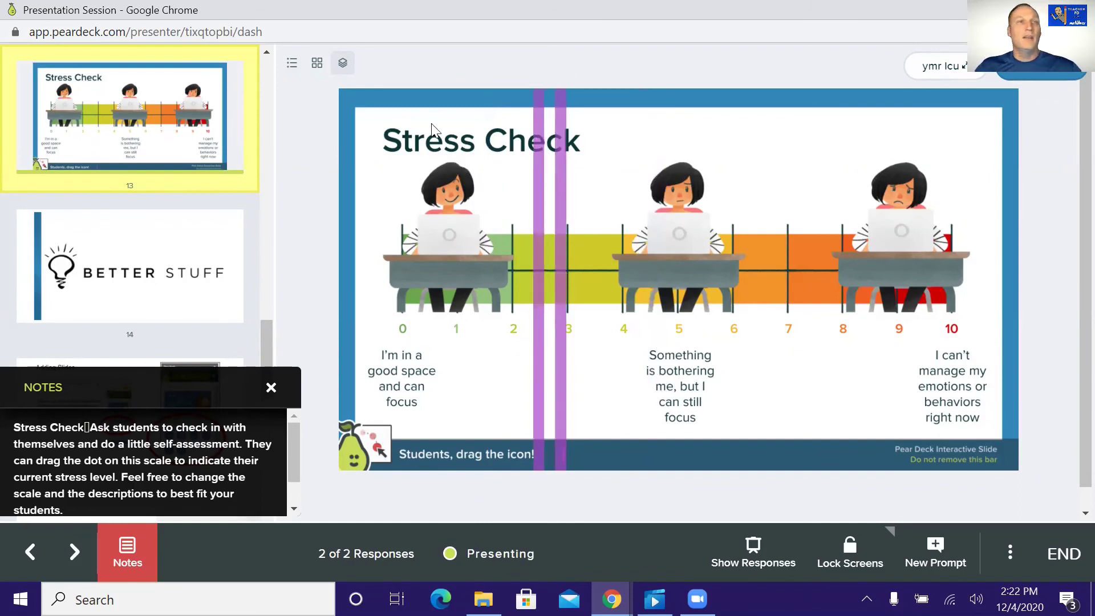
mouse_move(540, 141)
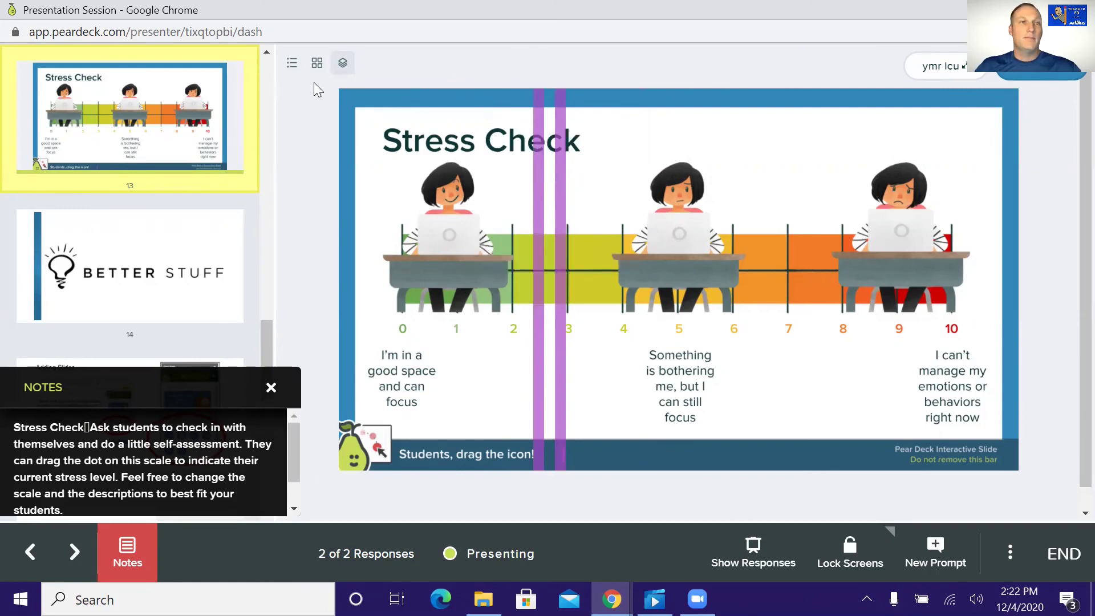
click(317, 62)
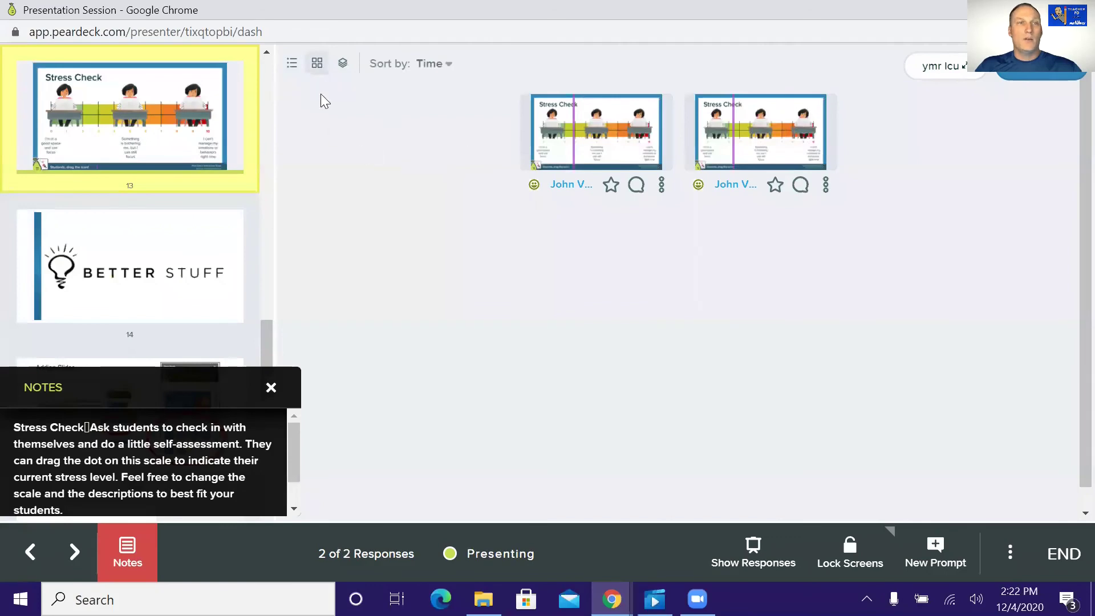
click(291, 62)
scroll(722, 388, down, 2)
scroll(722, 388, up, 2)
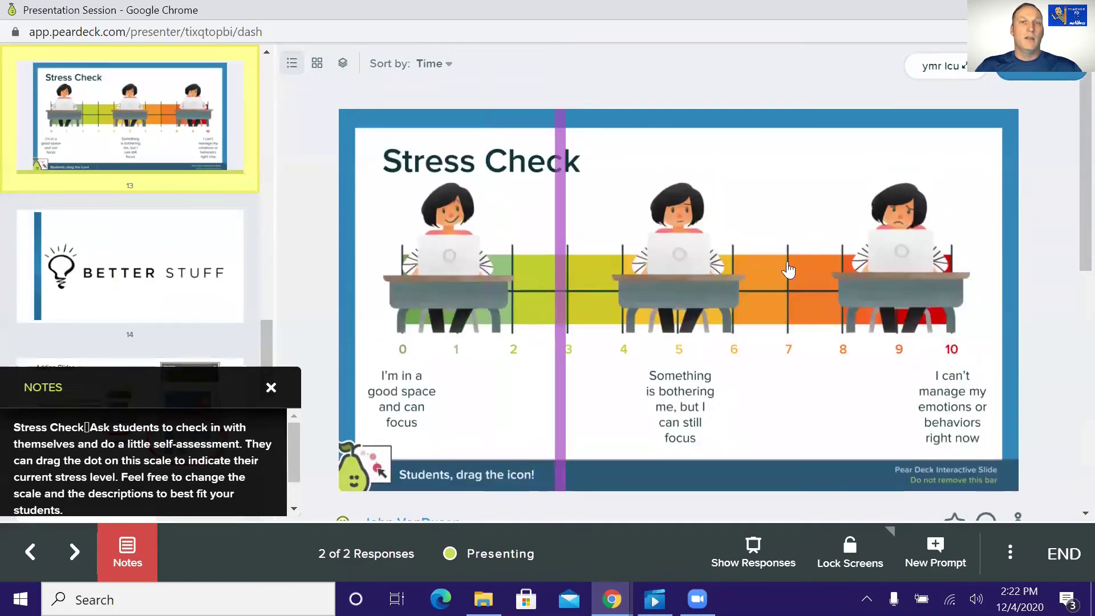